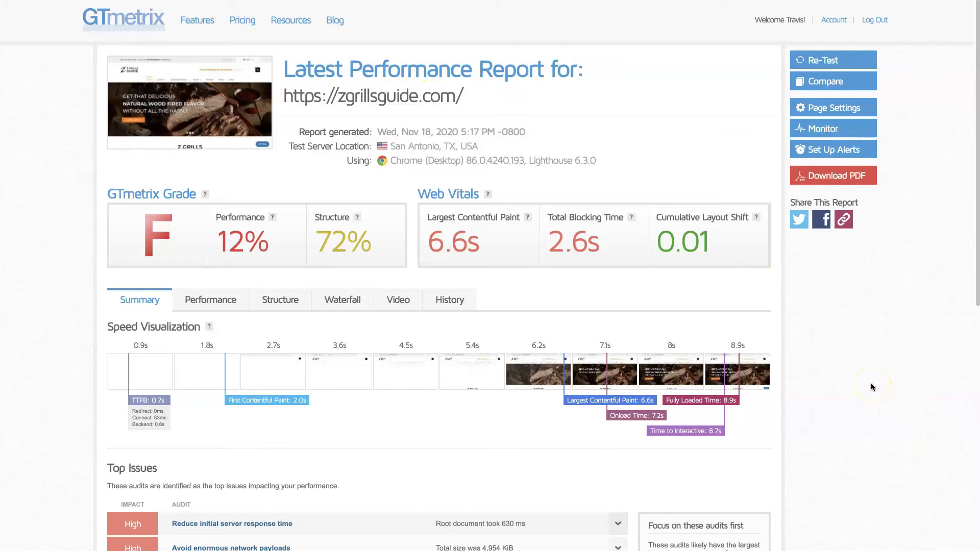
Examine the Largest Contentful Paint score in the performance report for zgrillsguide.com.
drag(480, 248, 426, 240)
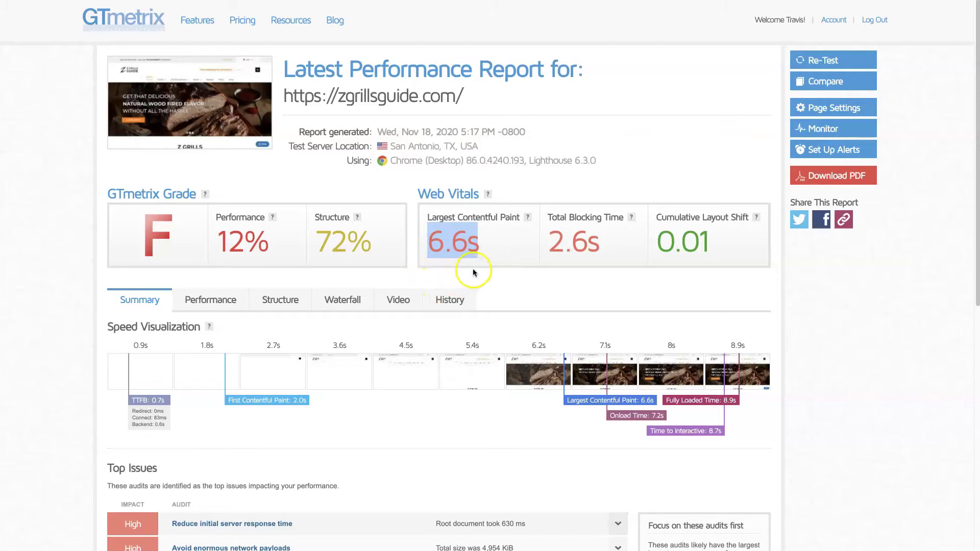
click(516, 289)
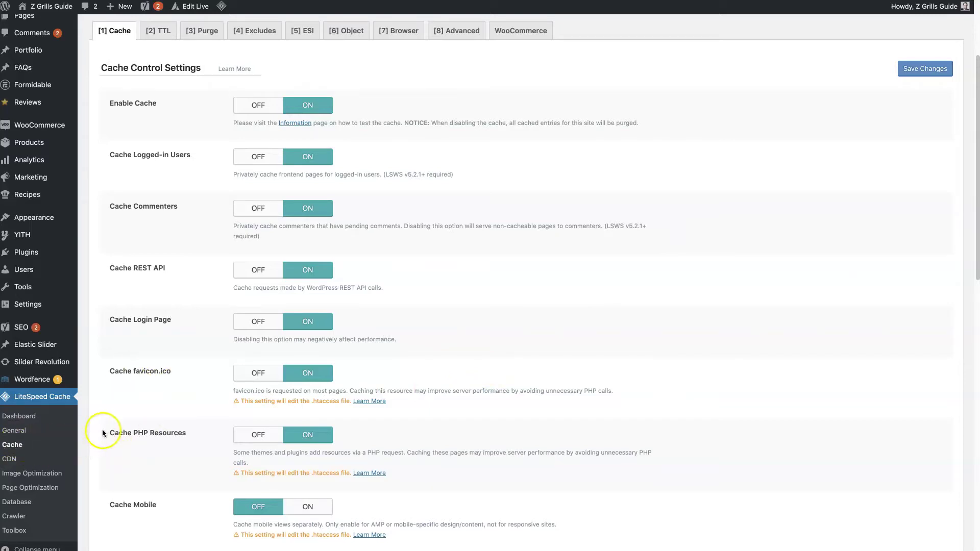
Turn on Object Cache in the LiteSpeed Cache settings, keeping the Memcached method, and save the changes.
scroll(186, 409, up, 1)
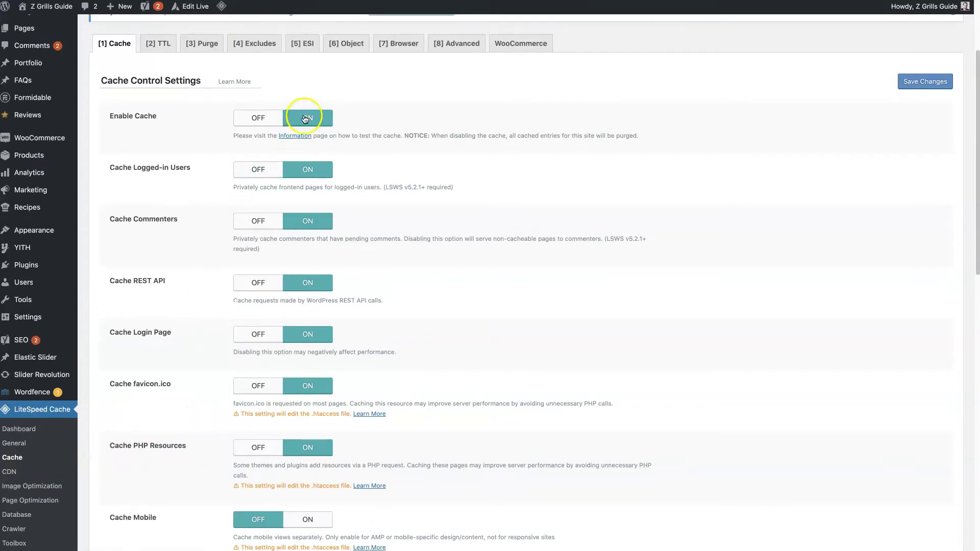
scroll(220, 455, down, 6)
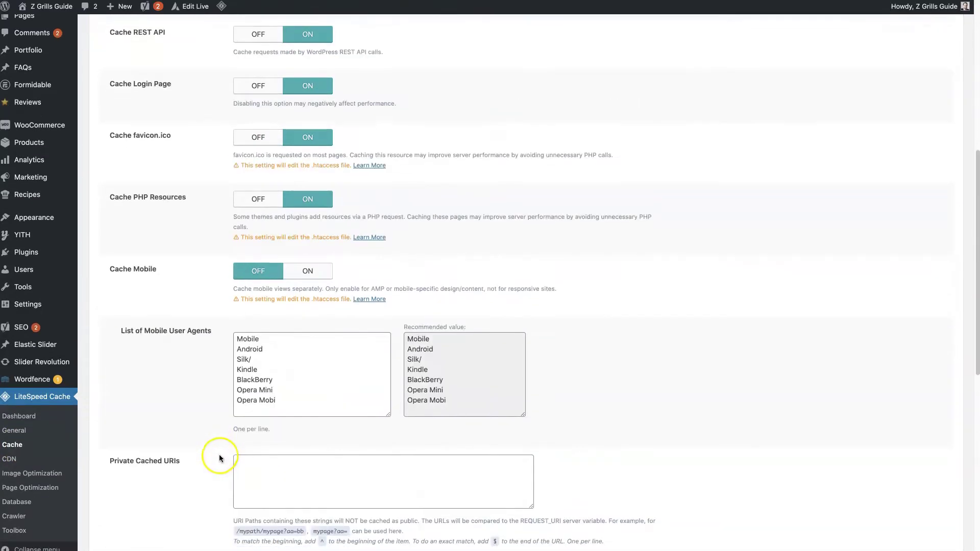
scroll(219, 456, up, 8)
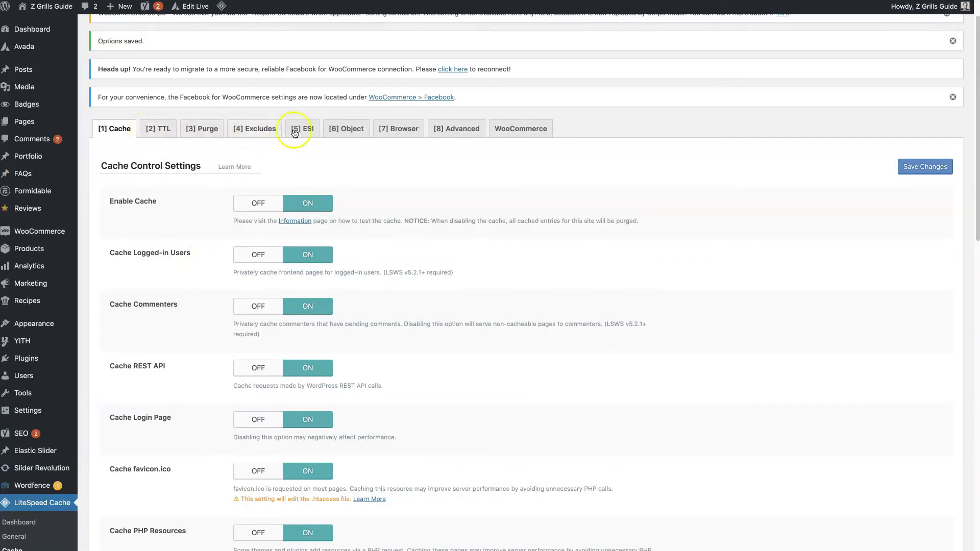
click(344, 131)
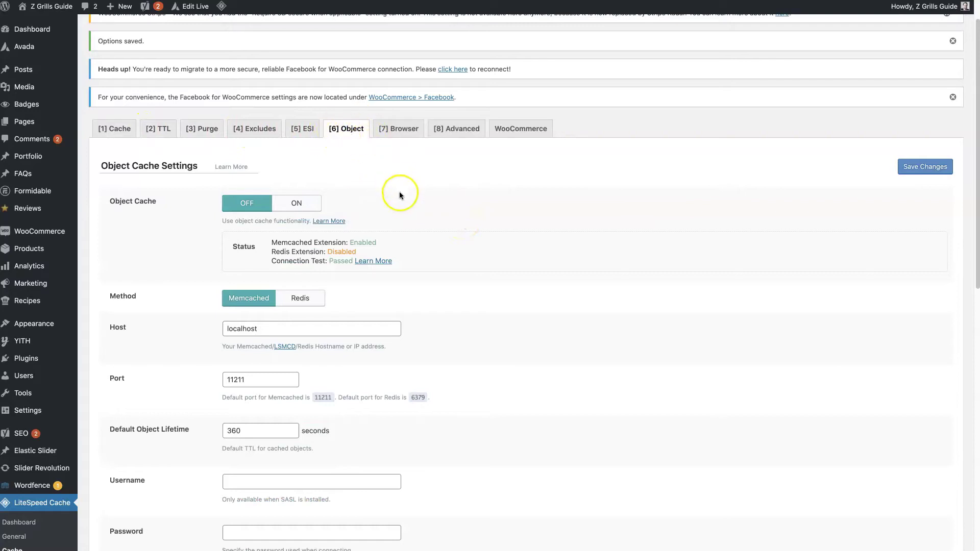
click(297, 203)
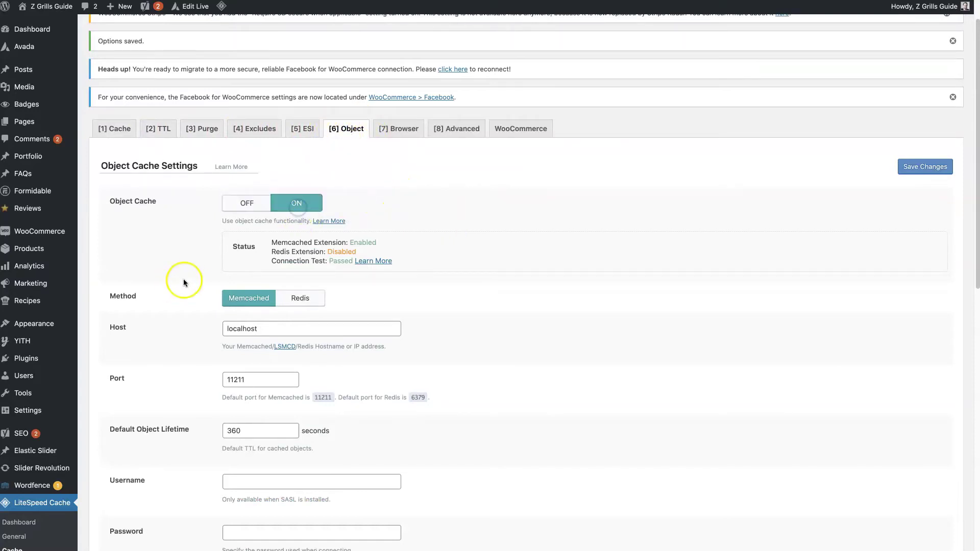
scroll(153, 304, down, 10)
click(136, 508)
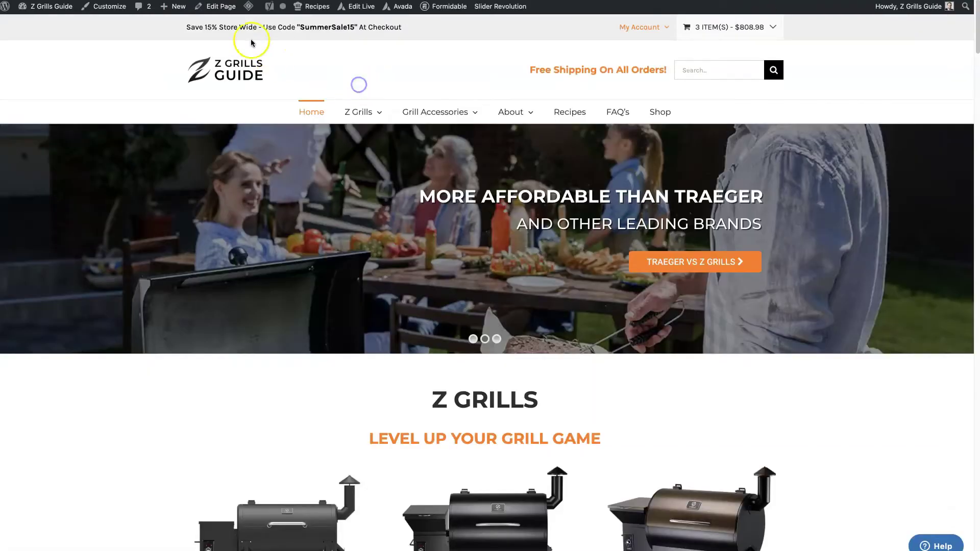
Purge all LiteSpeed caches from the site's homepage and reload the page.
mouse_move(247, 7)
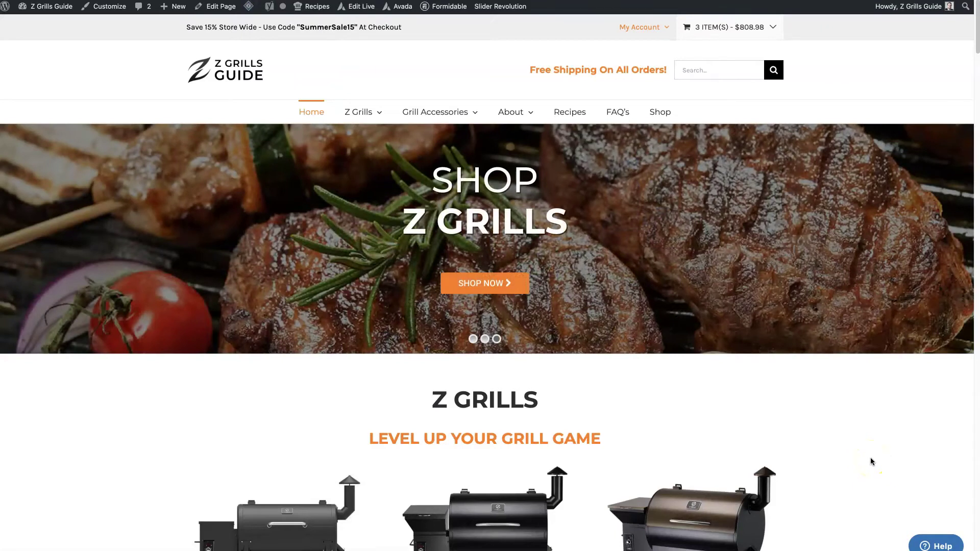
key(super+r)
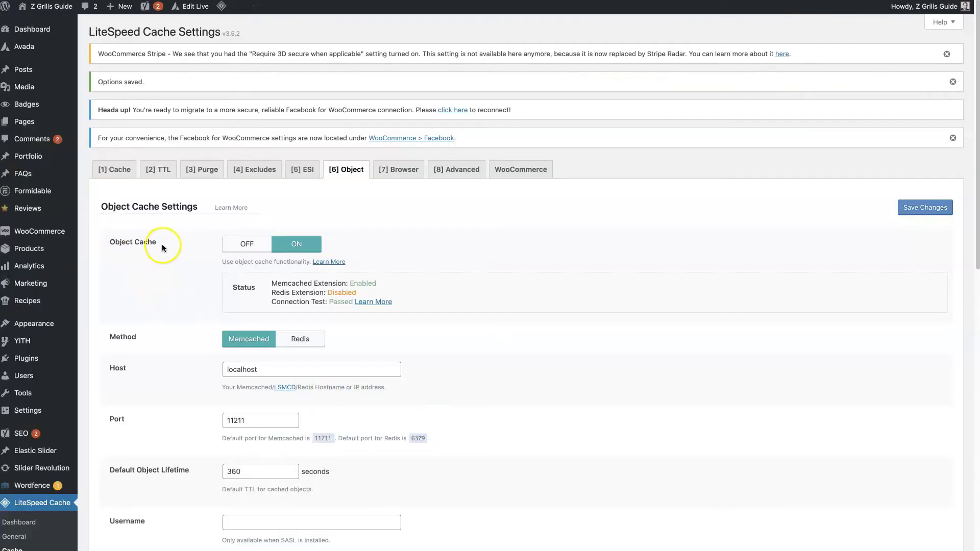
Turn on Browser Cache in the LiteSpeed Cache settings and save the changes.
click(398, 173)
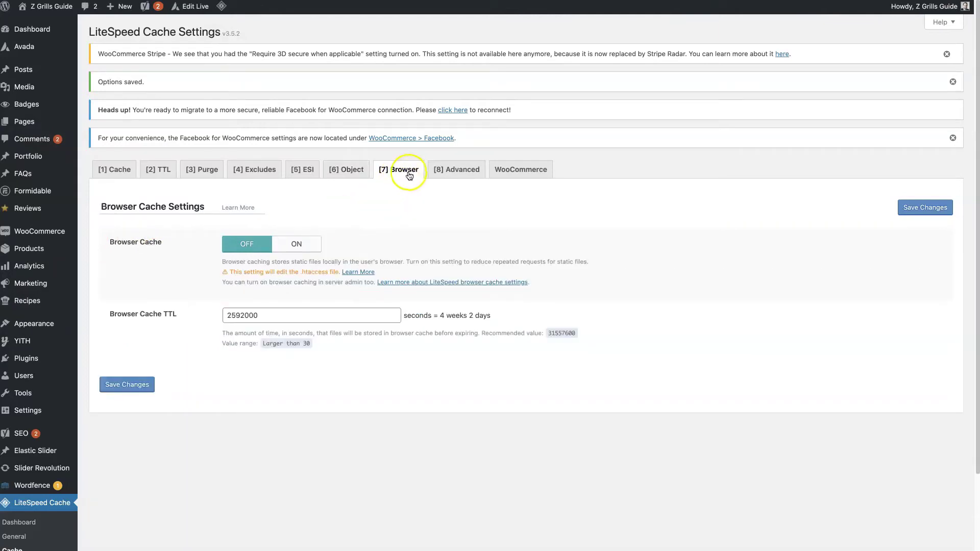
drag(104, 244, 163, 251)
click(305, 243)
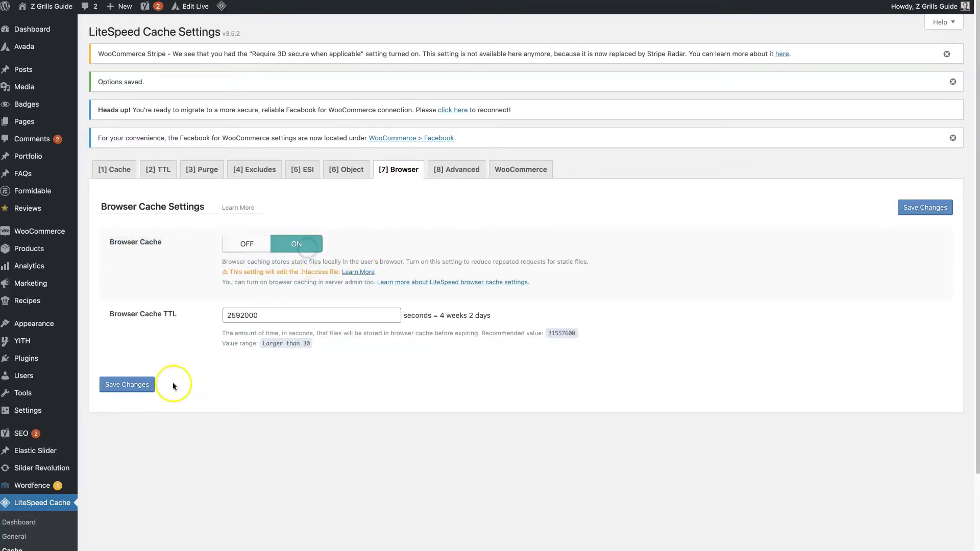
click(130, 386)
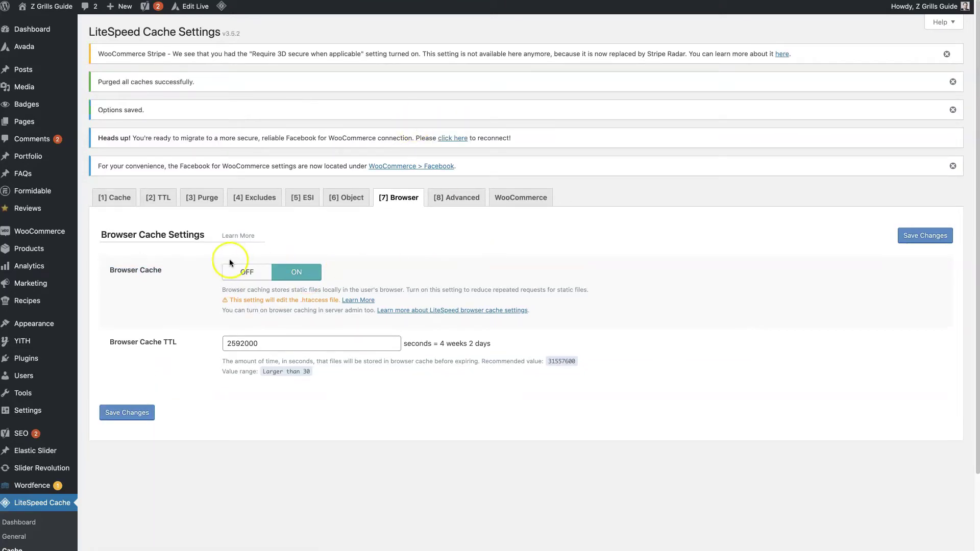
Turn on CSS Minify, CSS Combine and Unique CSS File in the LiteSpeed page optimization settings and save.
scroll(169, 410, down, 2)
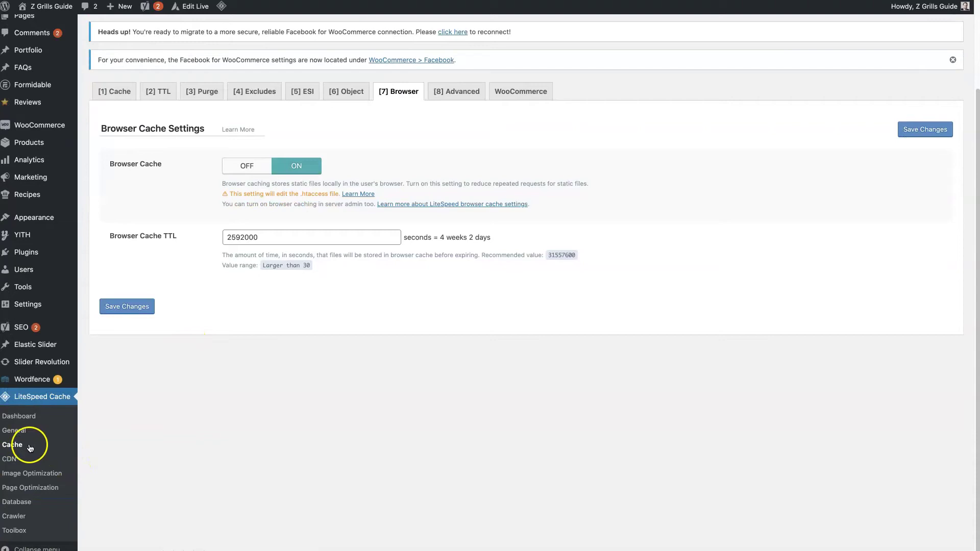
click(34, 492)
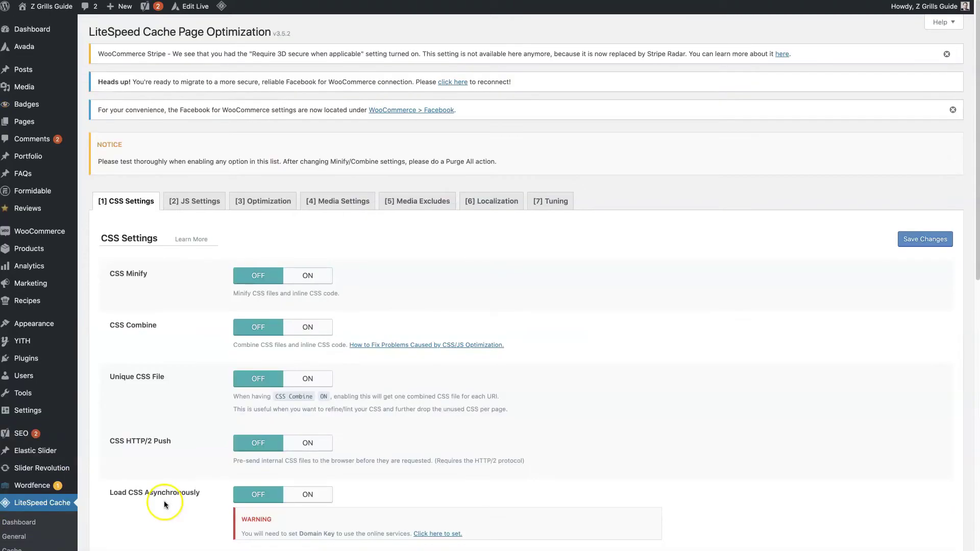
scroll(154, 275, down, 1)
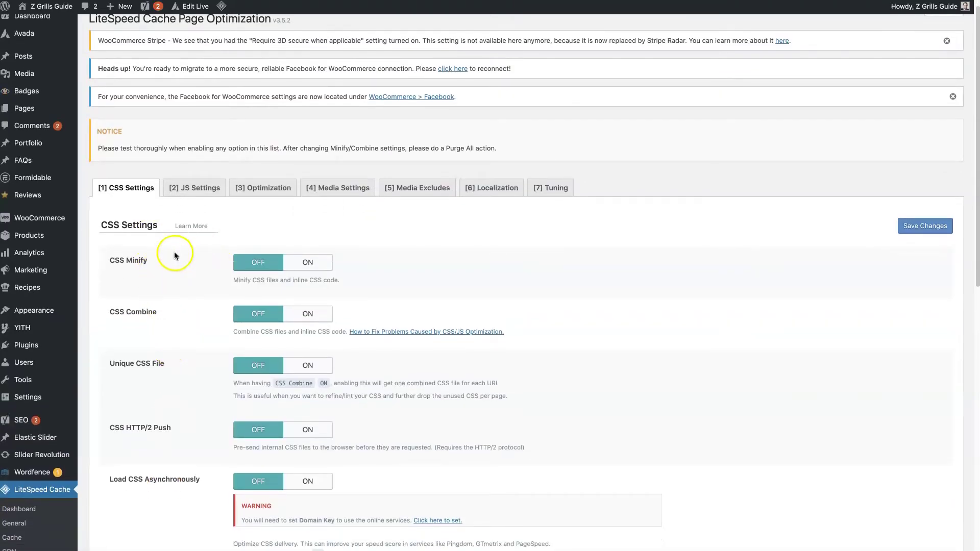
click(300, 261)
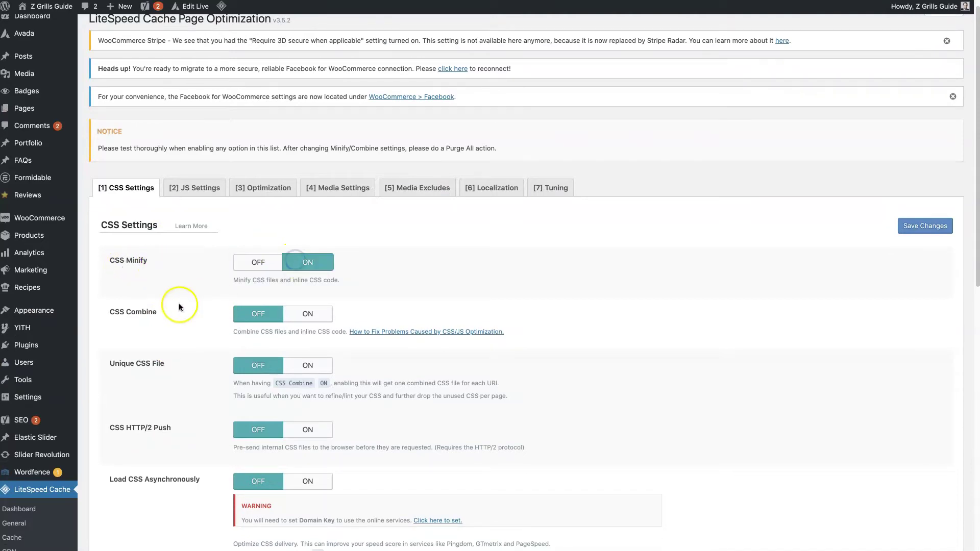
click(308, 314)
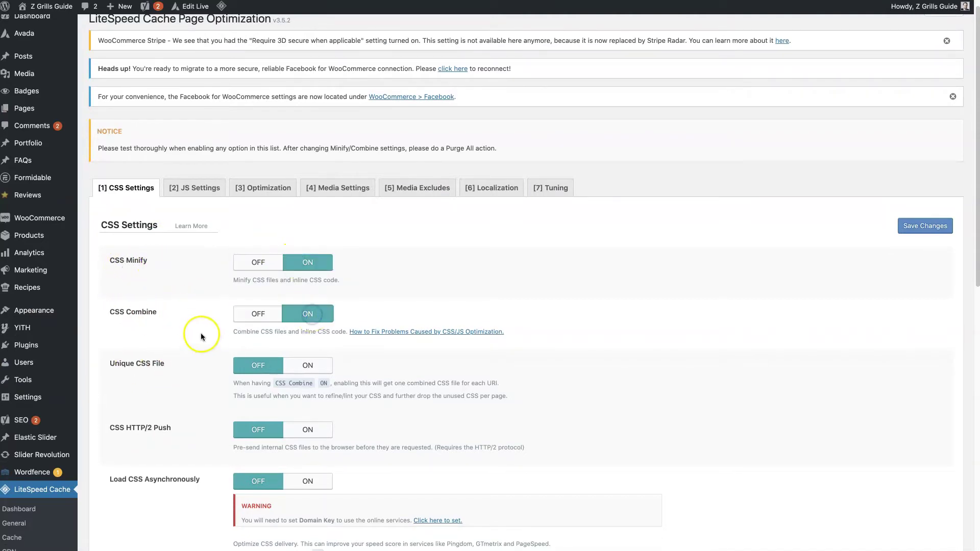
scroll(201, 335, down, 1)
scroll(200, 332, down, 3)
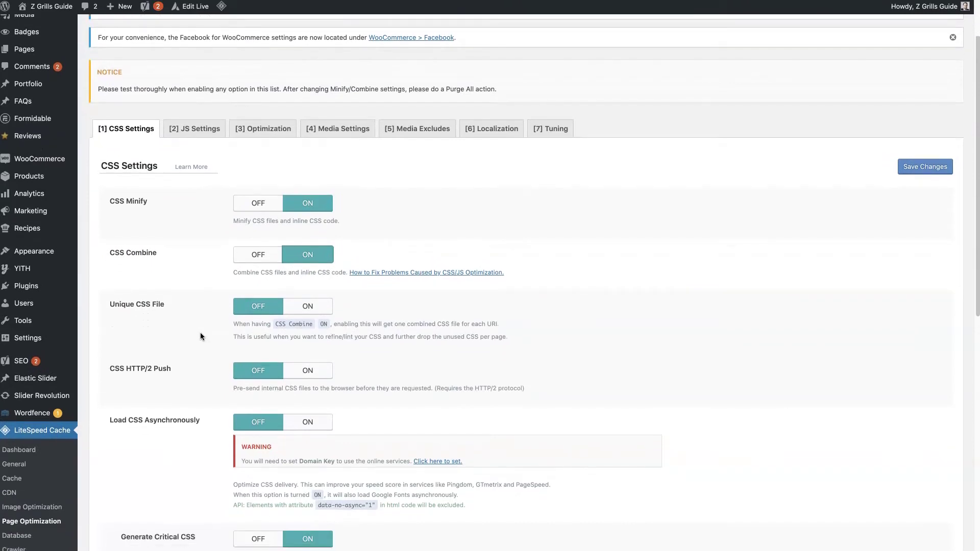
click(318, 310)
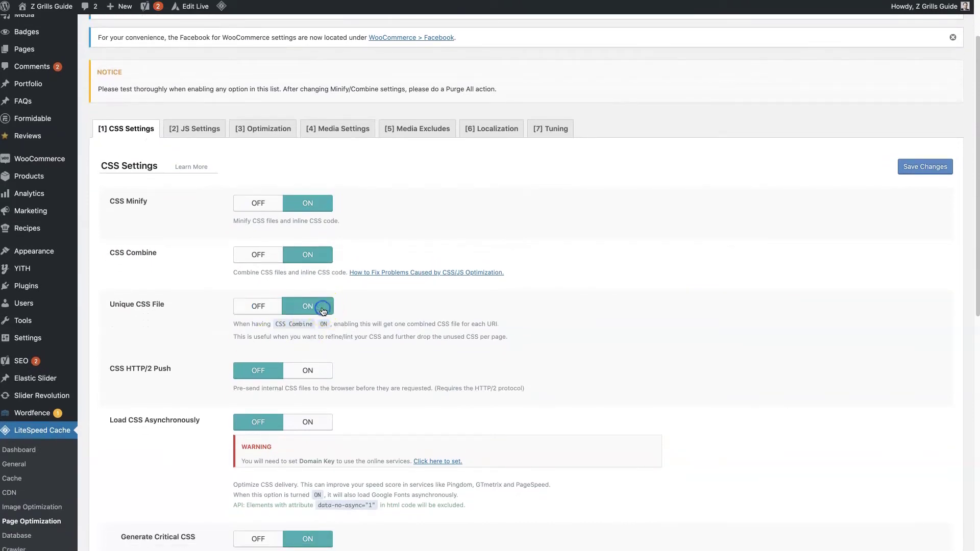
scroll(194, 332, down, 10)
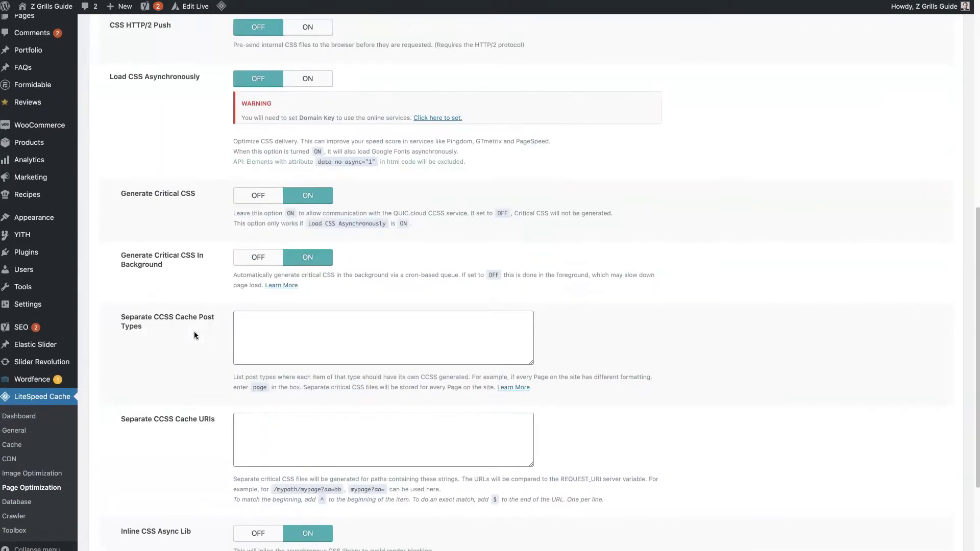
click(134, 504)
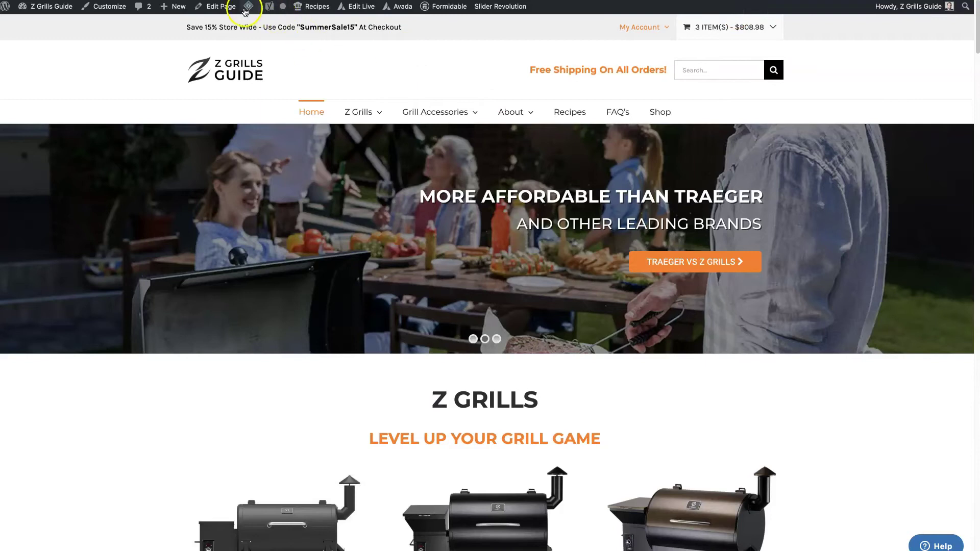
Purge all LiteSpeed caches from the homepage to apply the saved CSS settings.
mouse_move(252, 6)
click(272, 53)
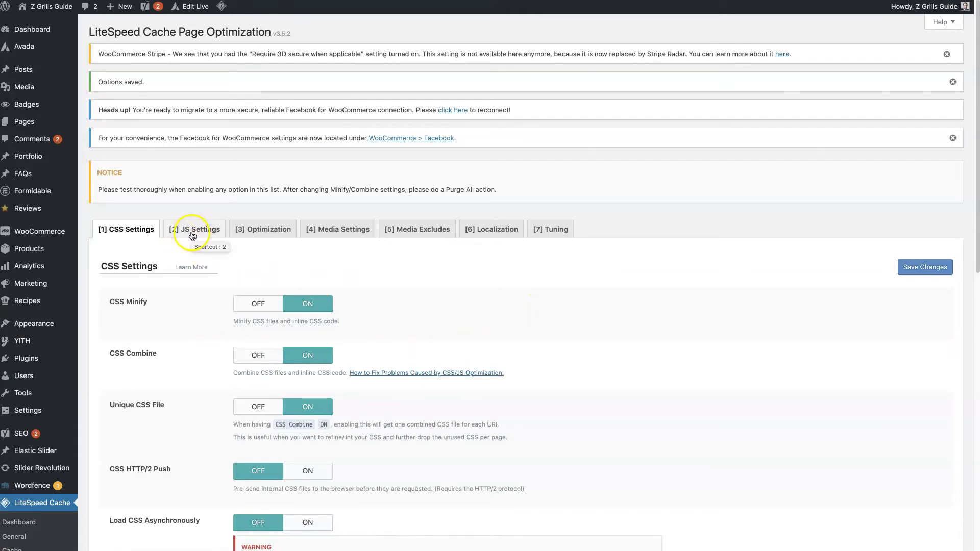
Turn on JS Minify, JS Combine and Load JS Deferred in the JS page optimization settings and save.
click(193, 234)
scroll(171, 284, down, 2)
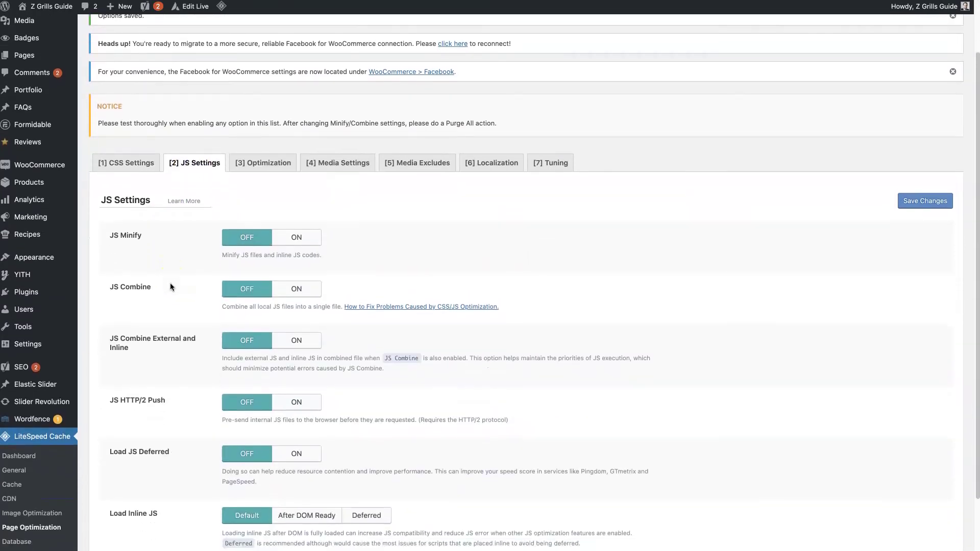
click(309, 240)
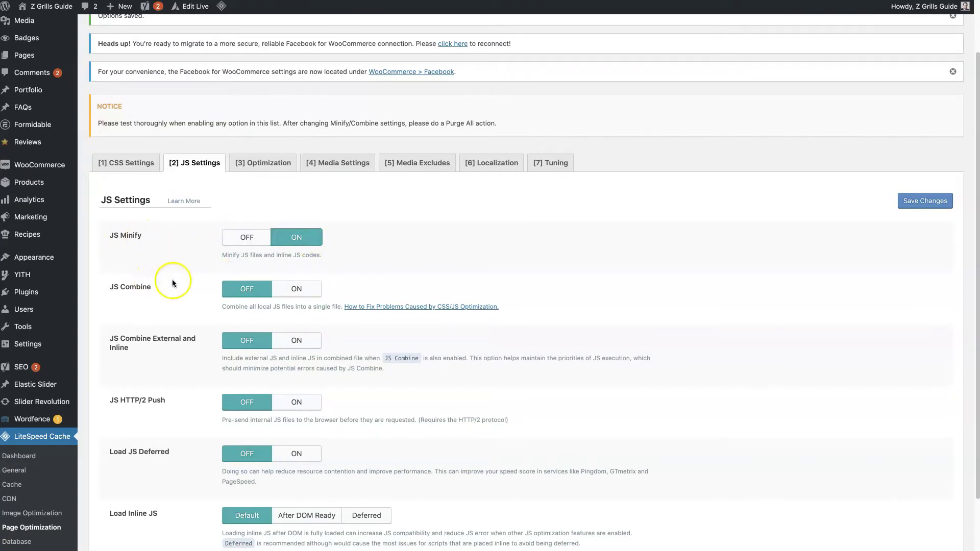
click(299, 288)
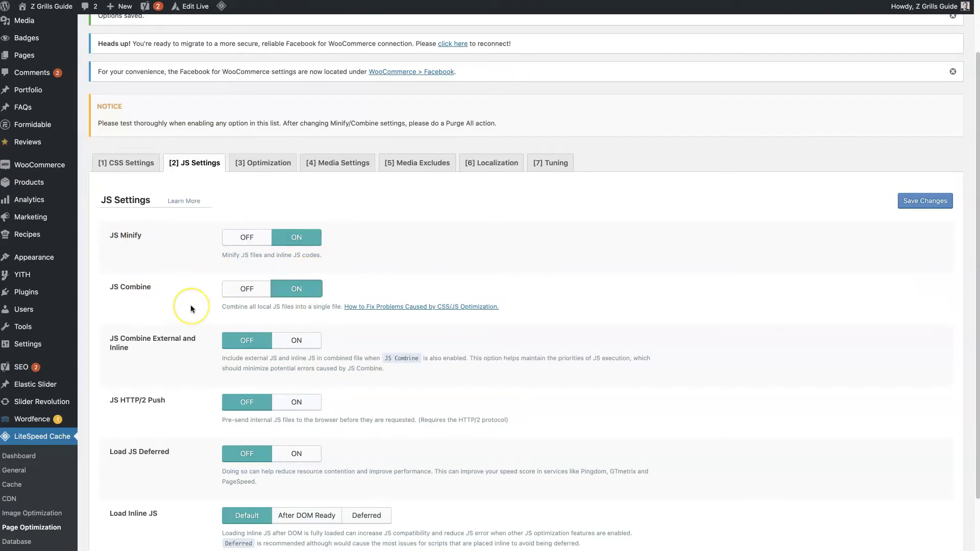
scroll(191, 305, down, 2)
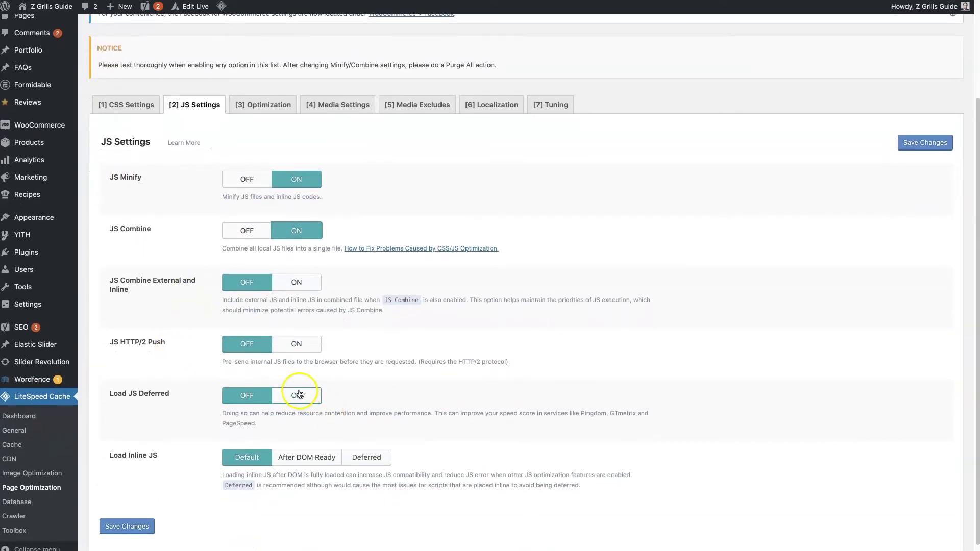
click(300, 394)
scroll(164, 404, down, 1)
click(138, 514)
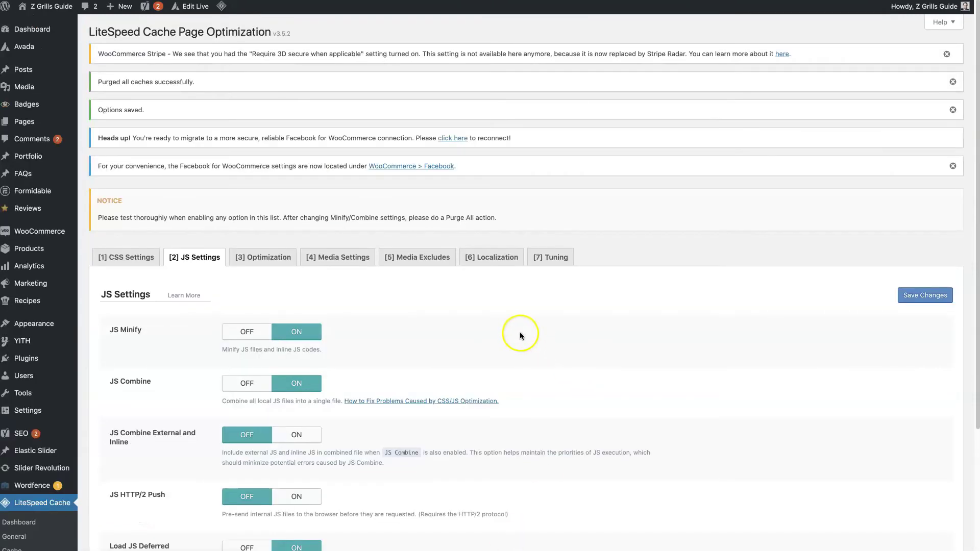
Turn on HTML Minify in the page optimization settings and save the changes.
scroll(519, 332, down, 5)
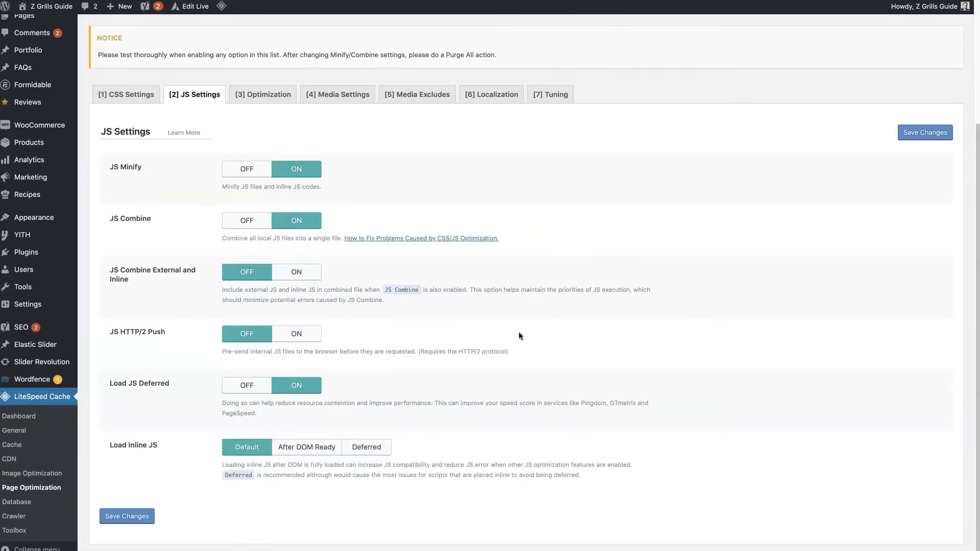
scroll(518, 336, up, 1)
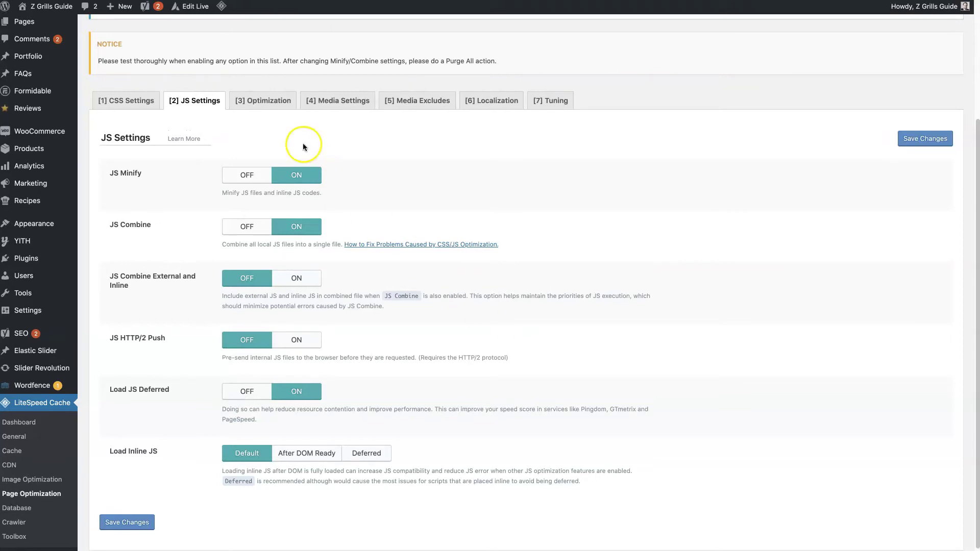
click(266, 102)
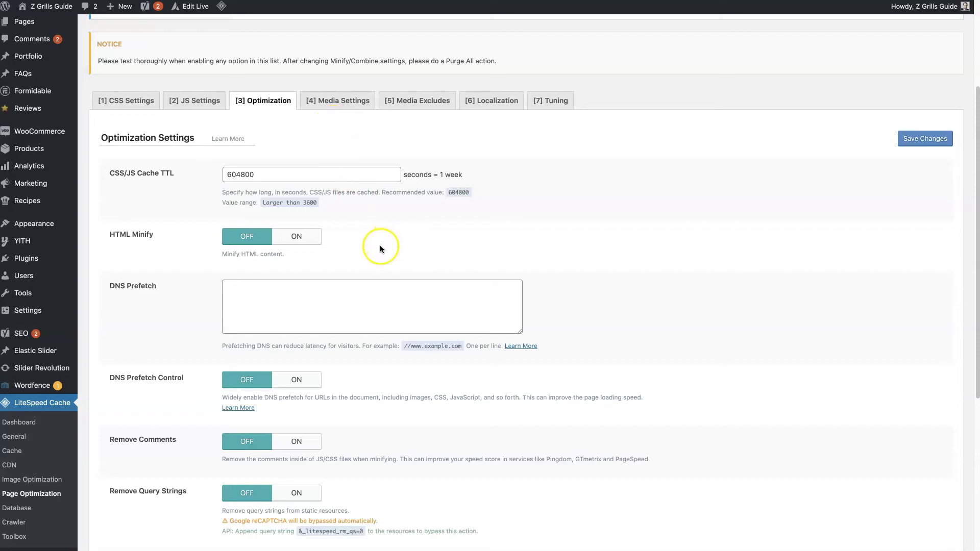
click(301, 240)
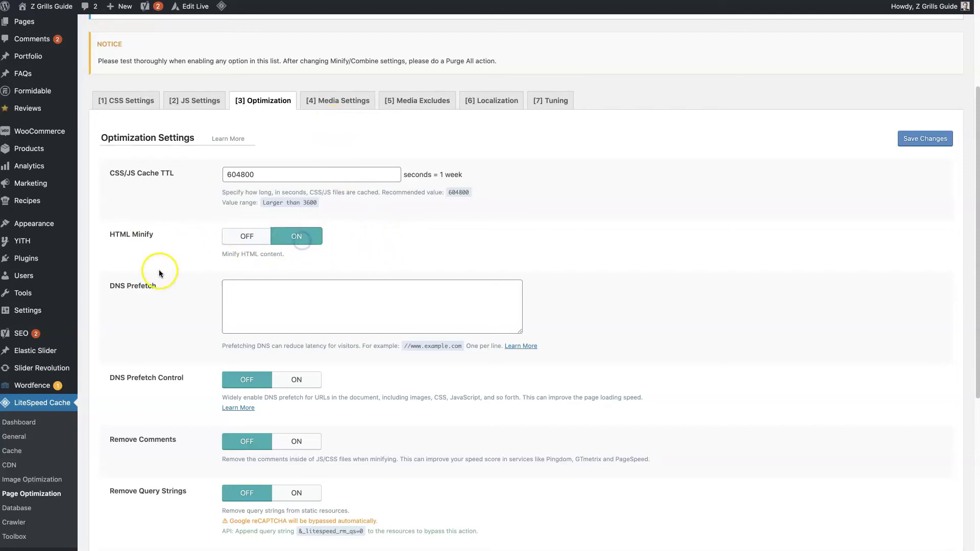
scroll(159, 278, down, 6)
click(132, 503)
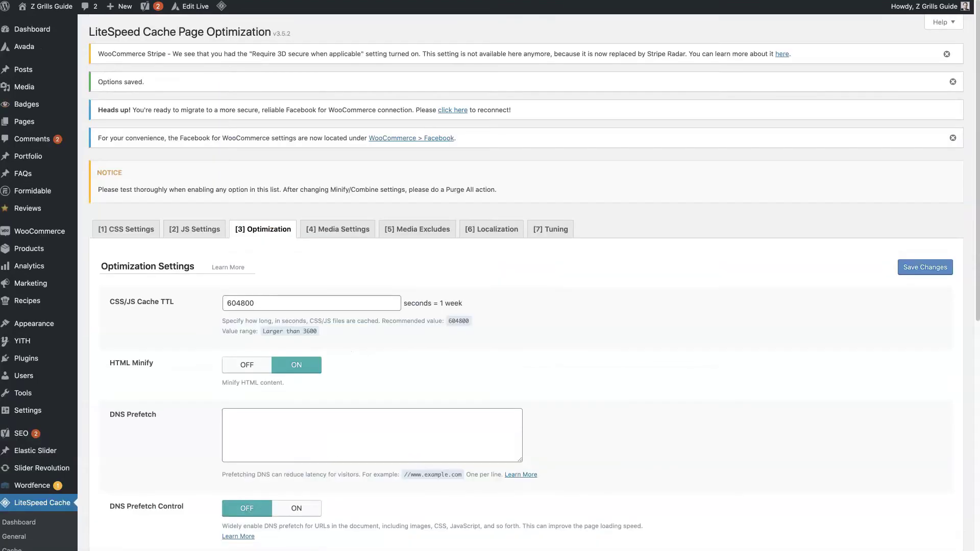
Turn on Lazy Load Images in the media page optimization settings, save, and purge all LiteSpeed caches from the homepage.
click(341, 230)
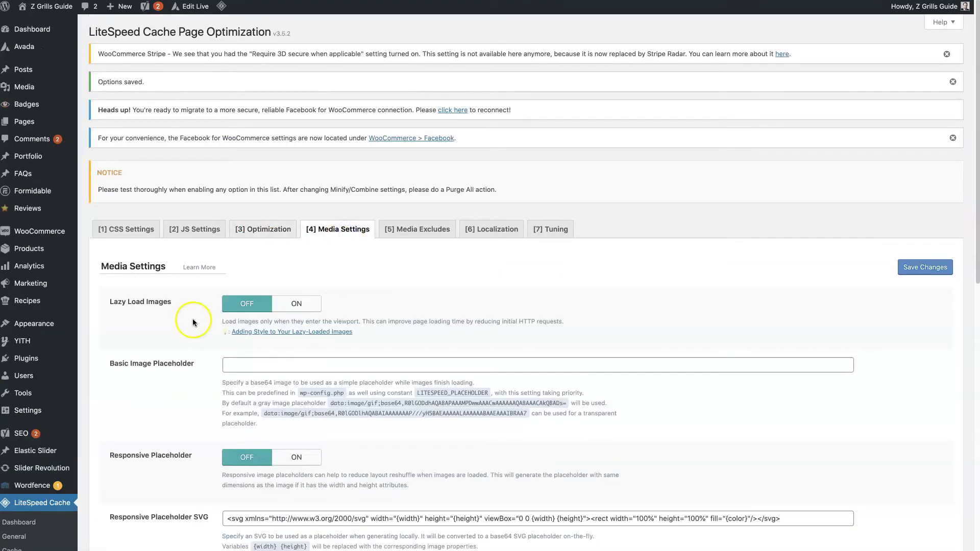
scroll(163, 299, down, 1)
click(290, 285)
scroll(161, 316, down, 10)
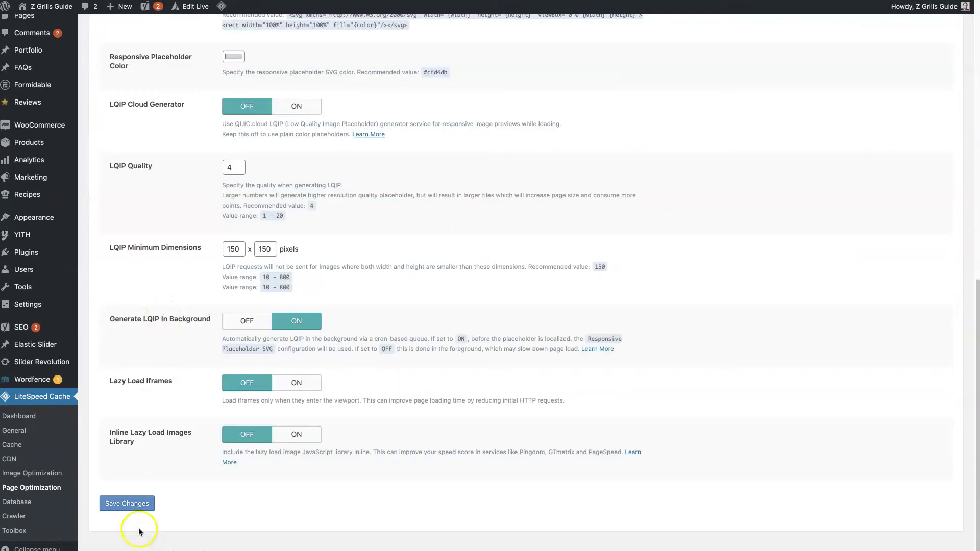
click(138, 507)
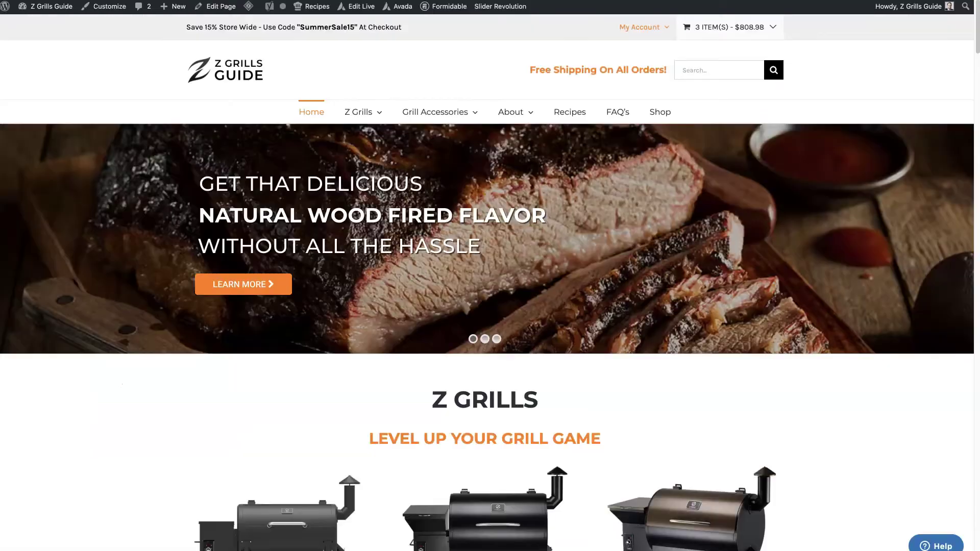
mouse_move(250, 9)
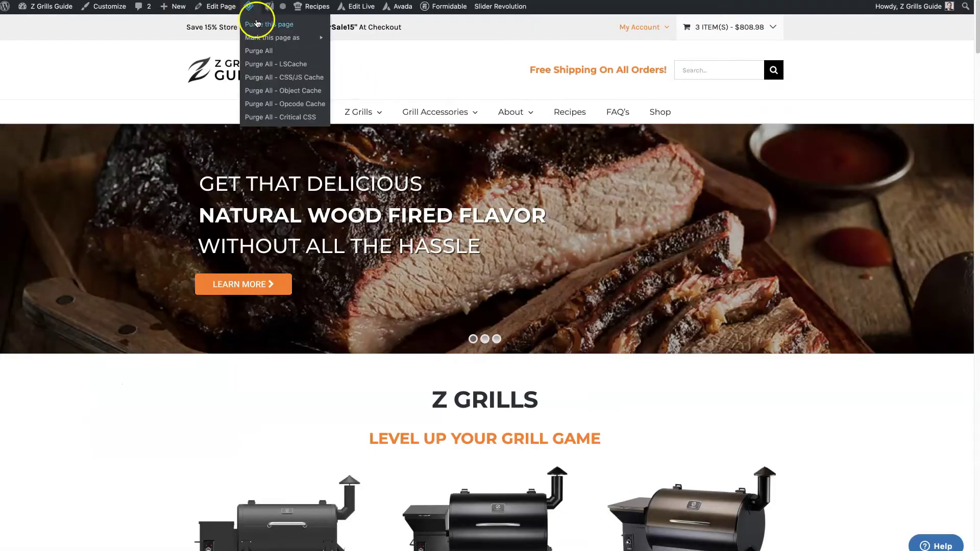
click(269, 53)
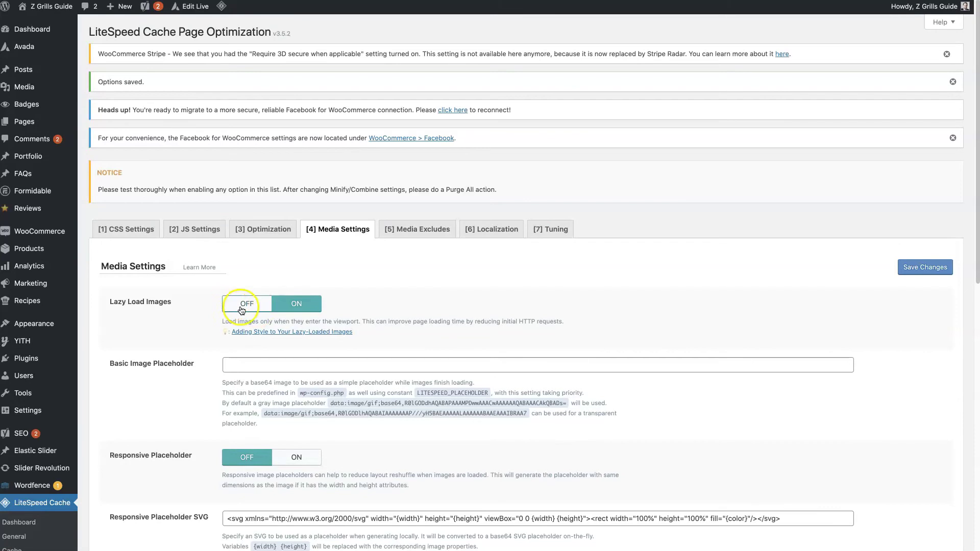
Turn off Lazy Load Images in the media settings, save the change, and purge all caches again from the homepage.
click(235, 305)
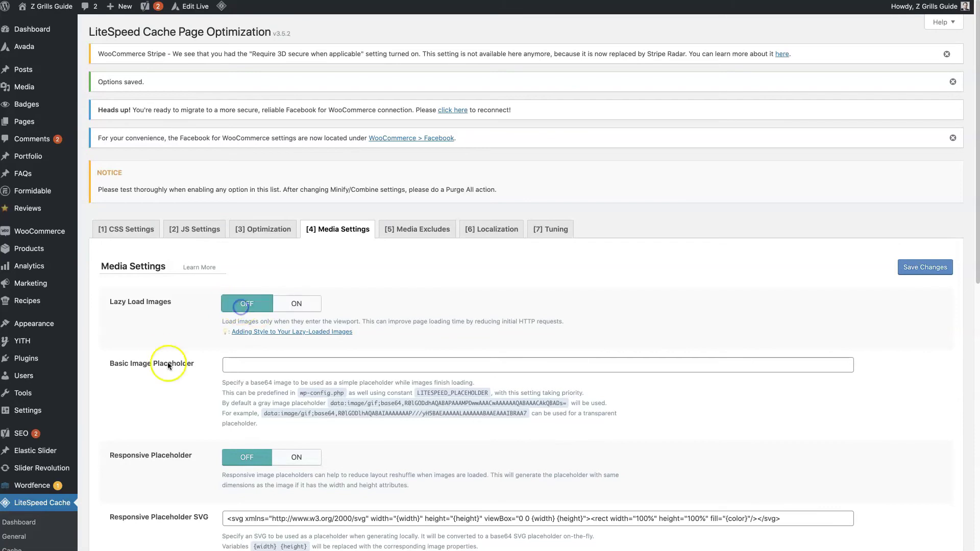
scroll(216, 413, down, 10)
scroll(216, 413, down, 1)
click(130, 503)
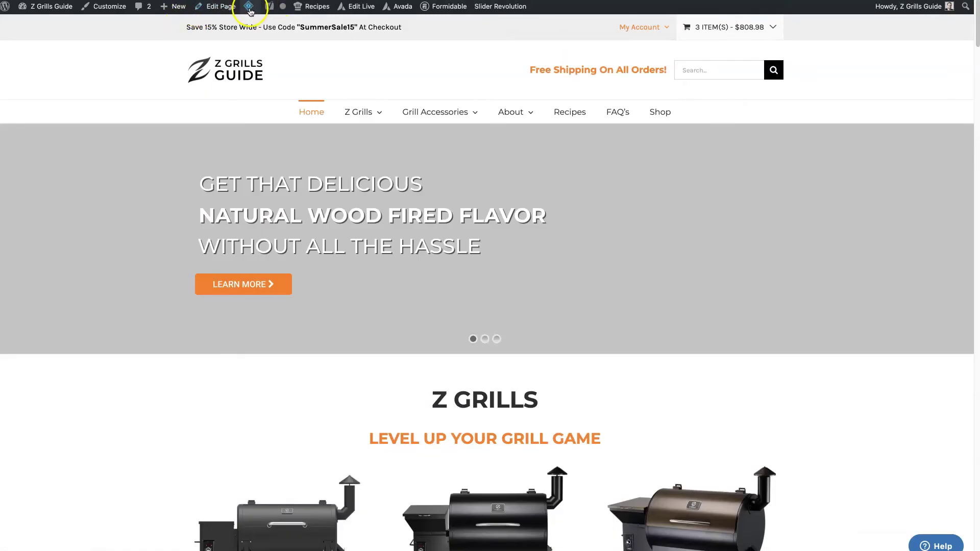
mouse_move(249, 8)
click(259, 50)
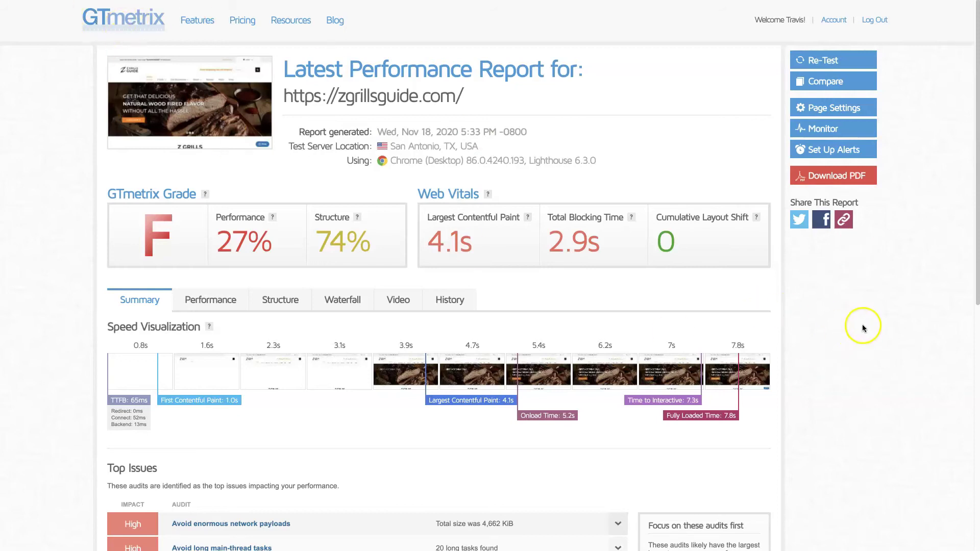
Examine the GTmetrix performance report for zgrillsguide.com and the media, JS and CSS page optimization settings.
scroll(863, 327, down, 1)
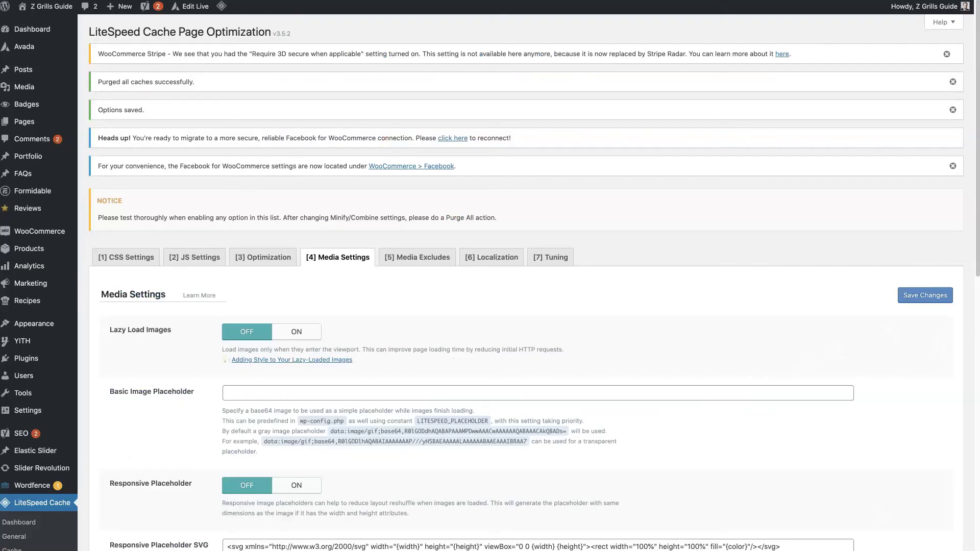
scroll(711, 238, down, 2)
scroll(711, 237, down, 1)
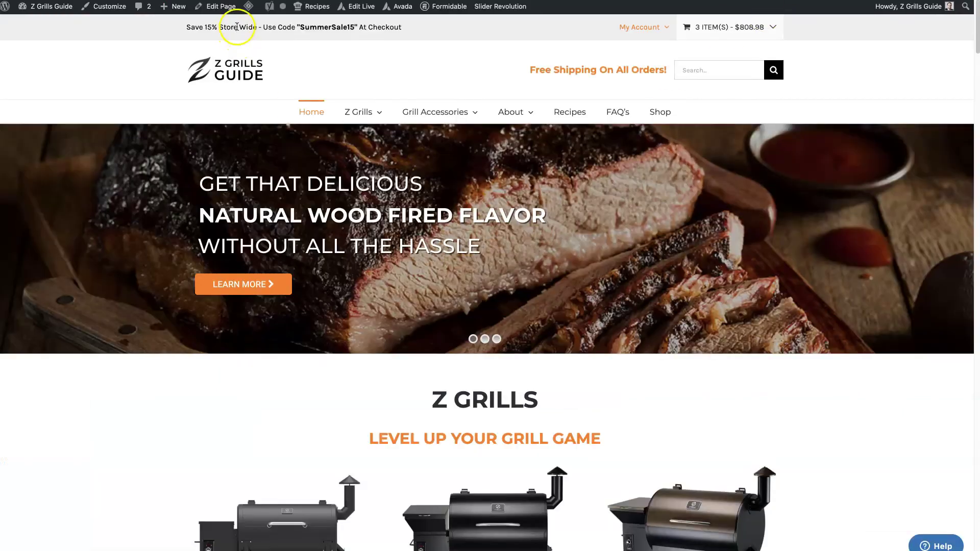
mouse_move(248, 6)
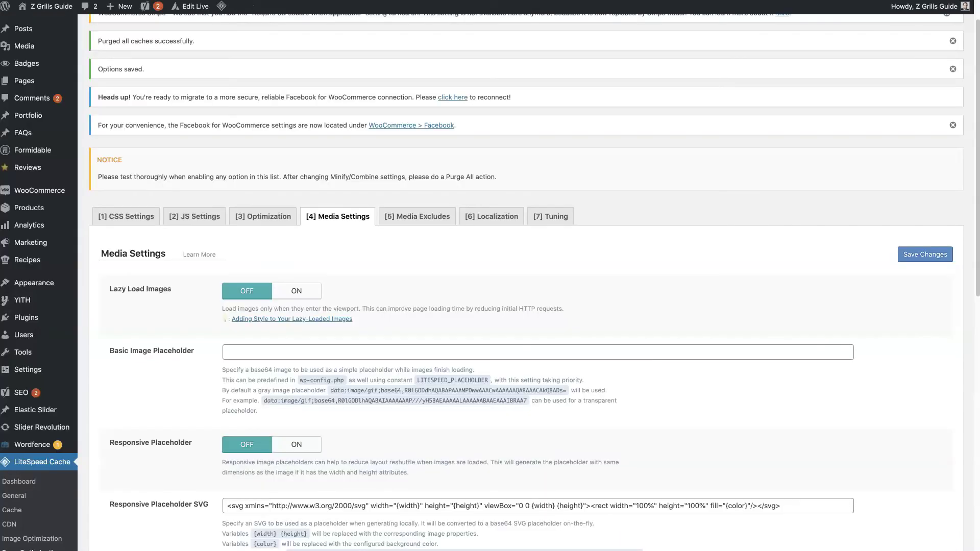
click(195, 217)
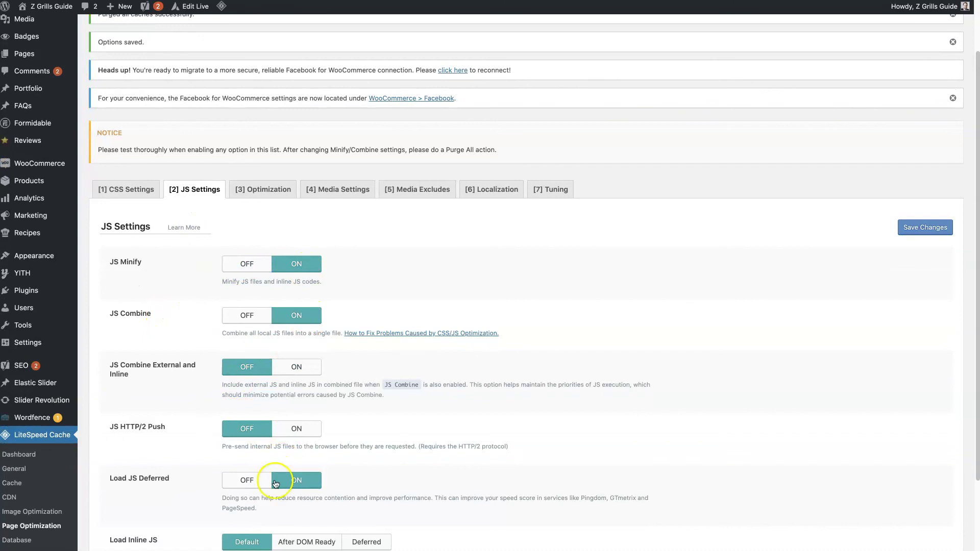
click(130, 189)
scroll(167, 310, down, 2)
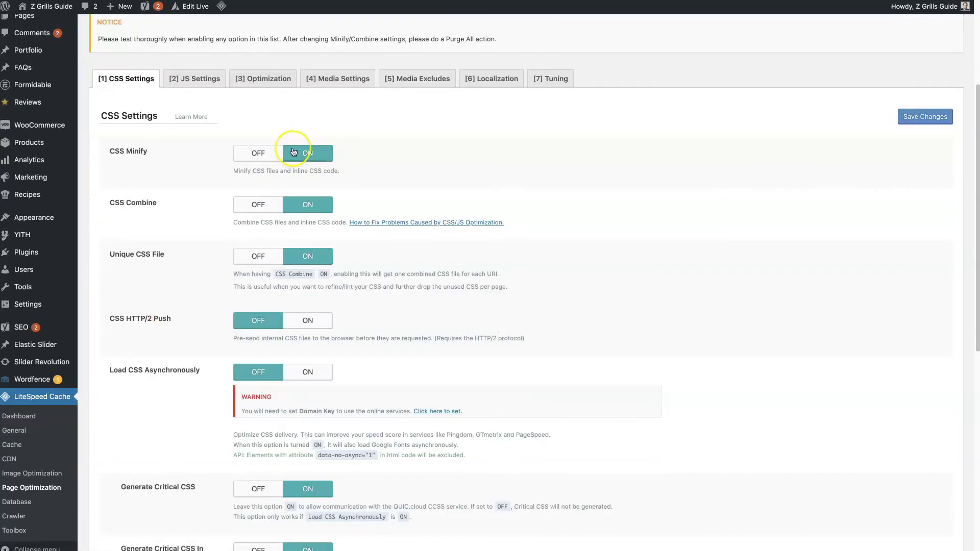